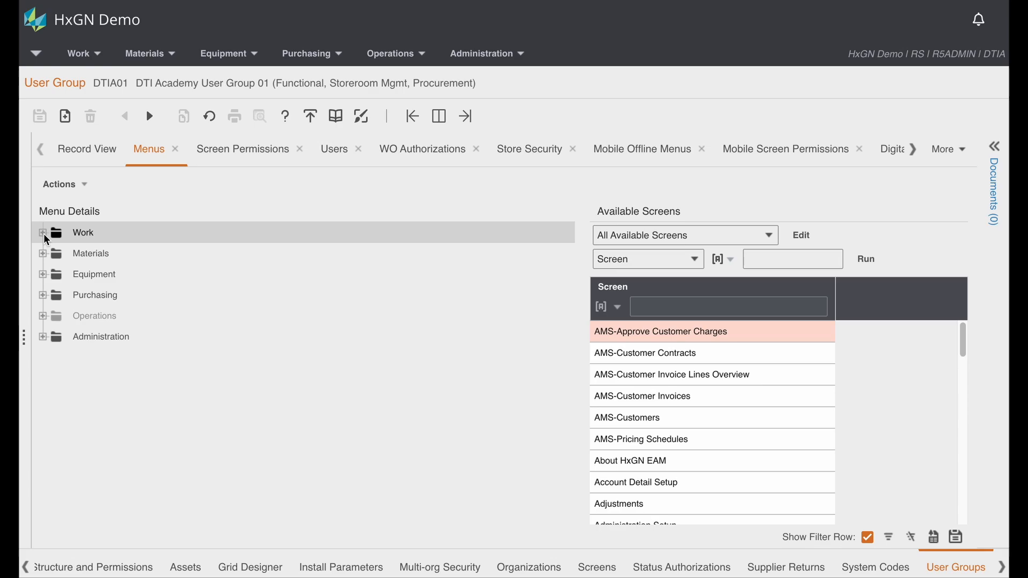
# - Open the tab order settings for the Work Orders screen in the user group's Work menu
pyautogui.click(43, 233)
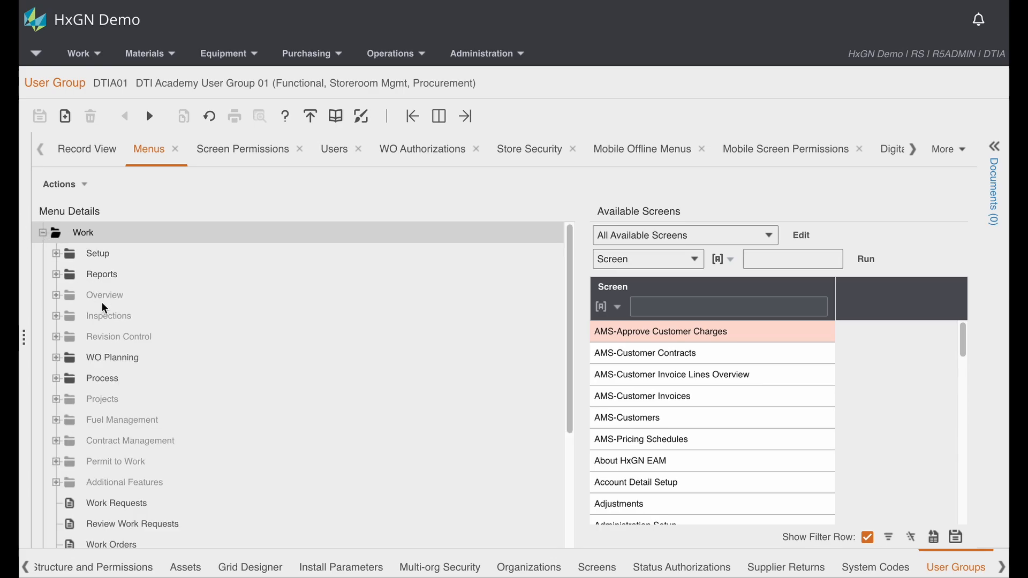
pyautogui.scroll(-2, 175, 481)
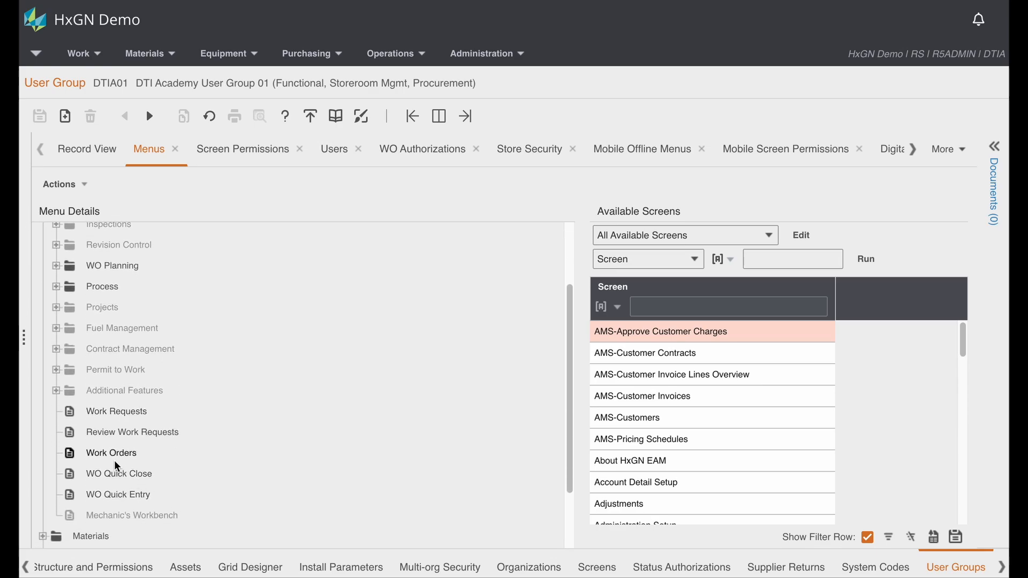
pyautogui.click(107, 452)
pyautogui.rightClick(163, 452)
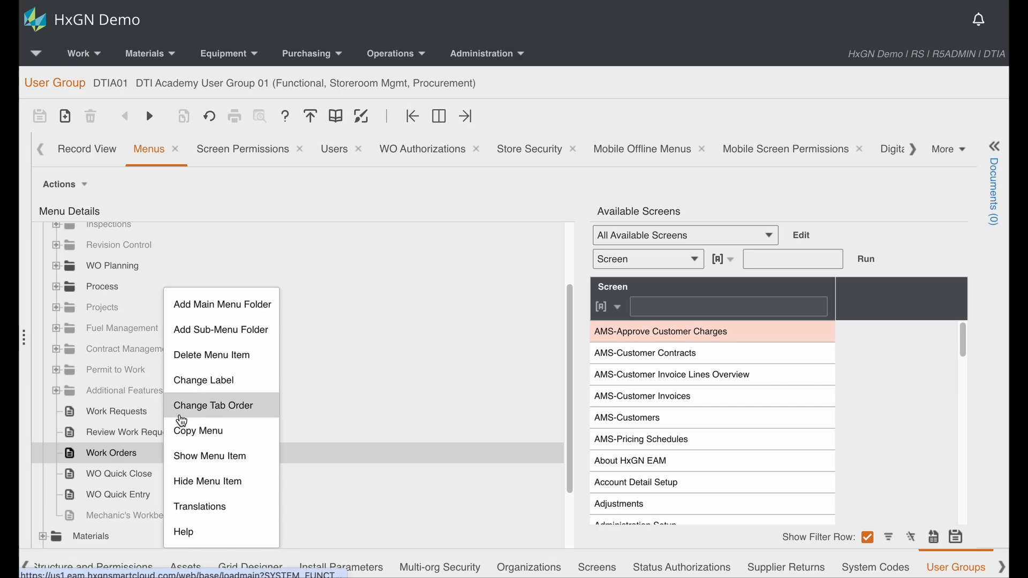
pyautogui.click(84, 188)
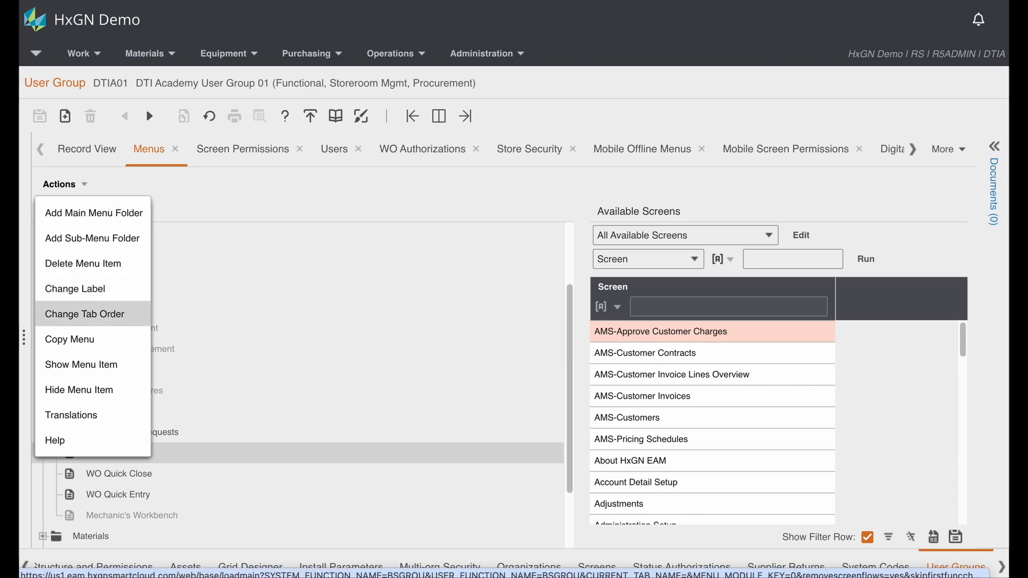
pyautogui.click(136, 320)
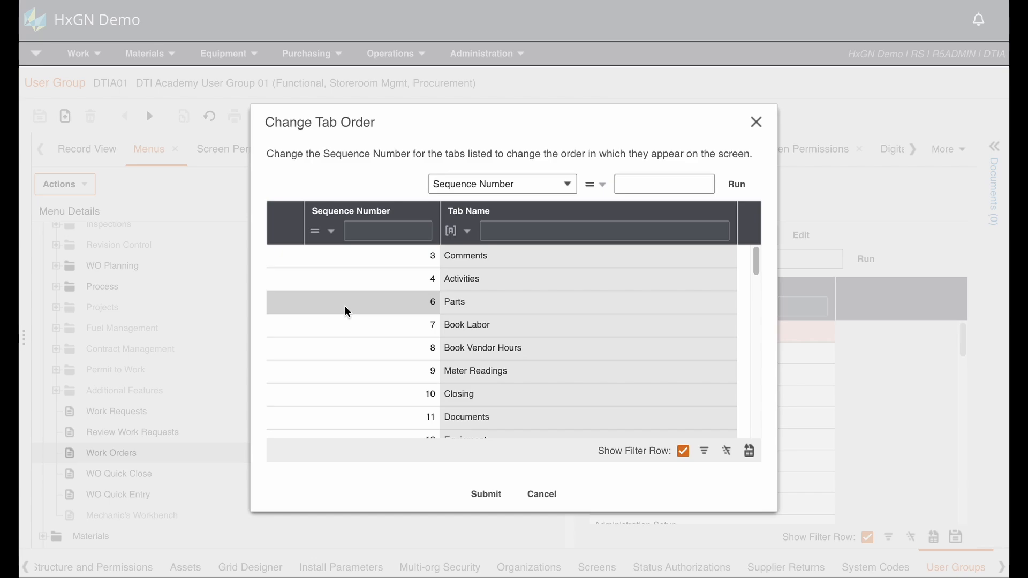
# - Filter the tab names by "checklist", set the Checklist tab's sequence number to 5 and submit the change
pyautogui.click(517, 229)
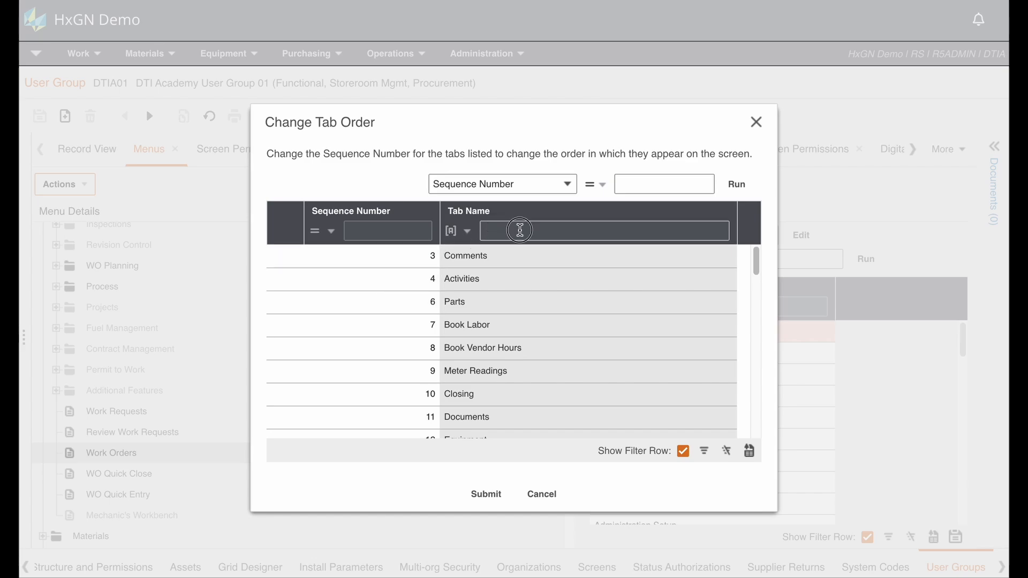
pyautogui.write('checklist')
pyautogui.press('Return')
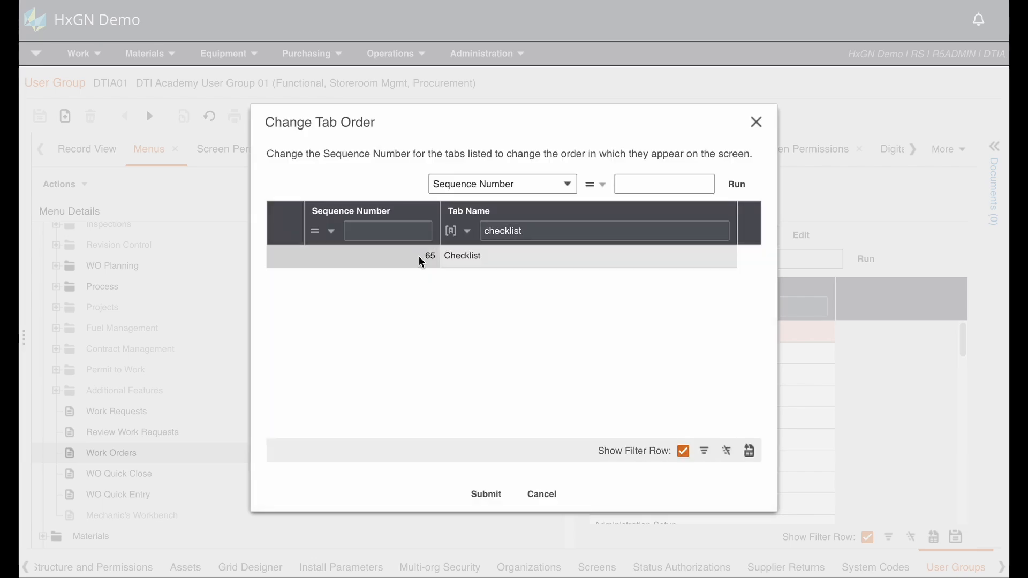
pyautogui.click(419, 256)
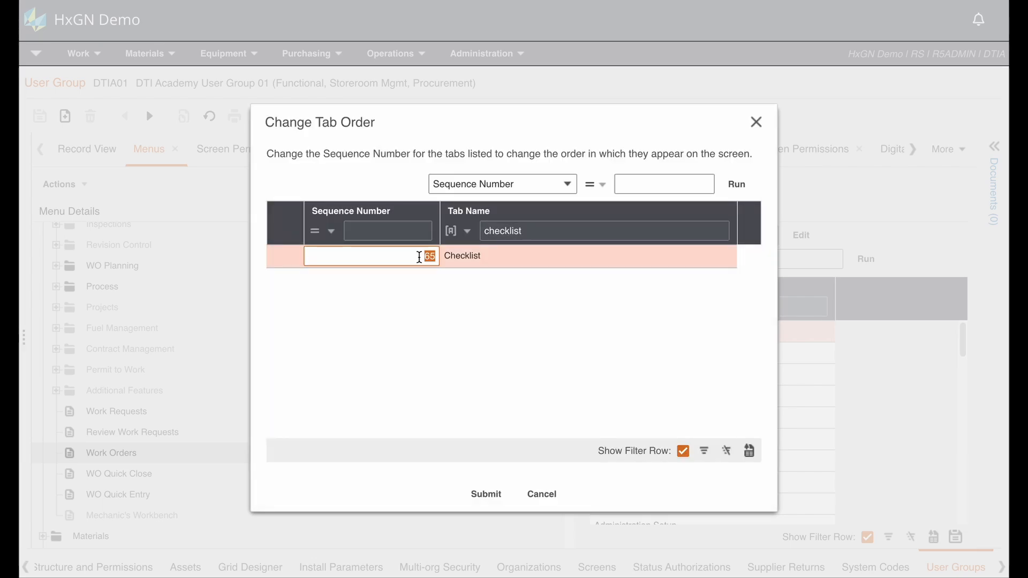
pyautogui.write('5')
pyautogui.click(487, 494)
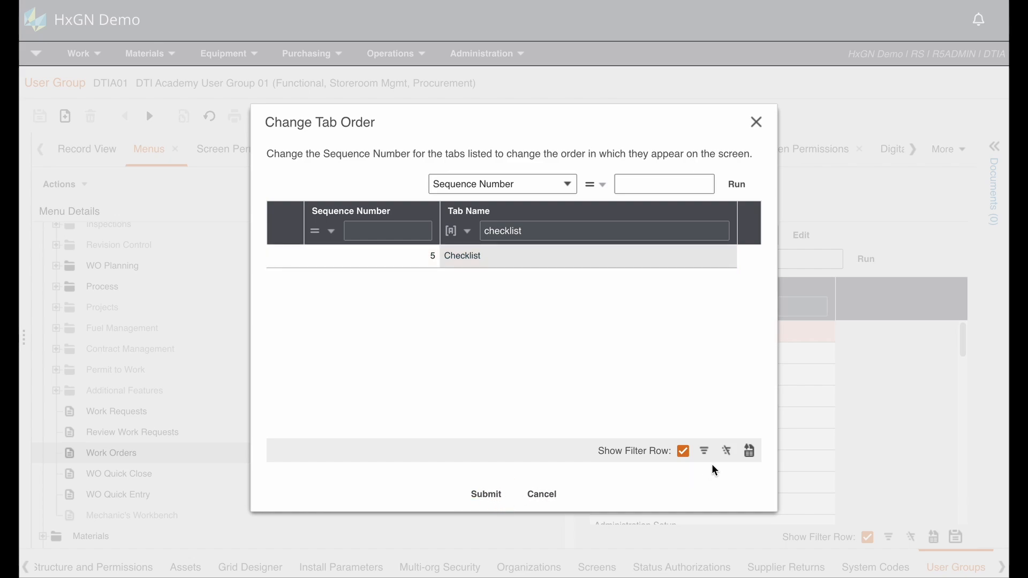
# - Clear the tab name filter, reload the list to check the new tab order, and close the dialog
pyautogui.click(727, 451)
pyautogui.click(737, 185)
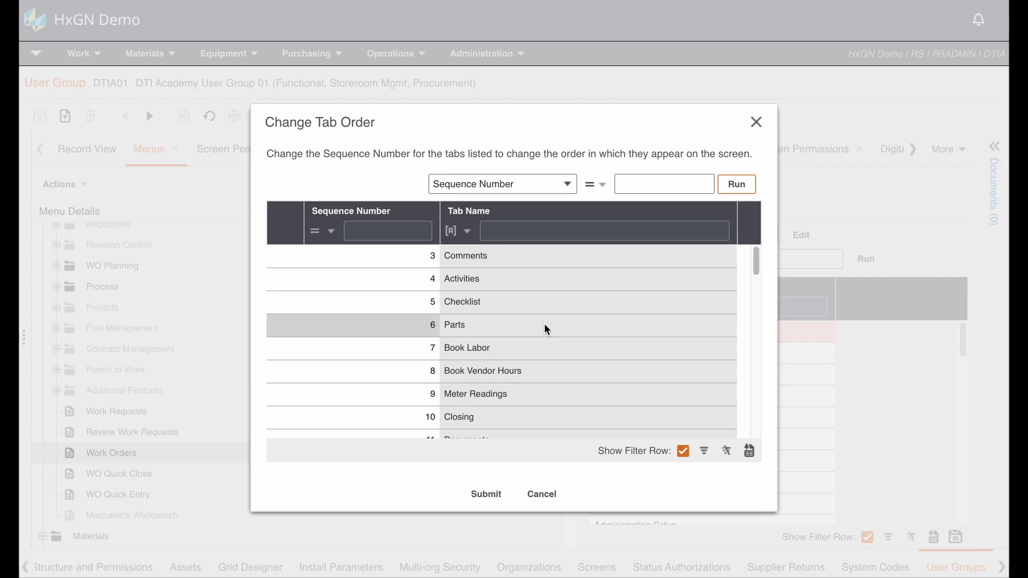
pyautogui.click(541, 494)
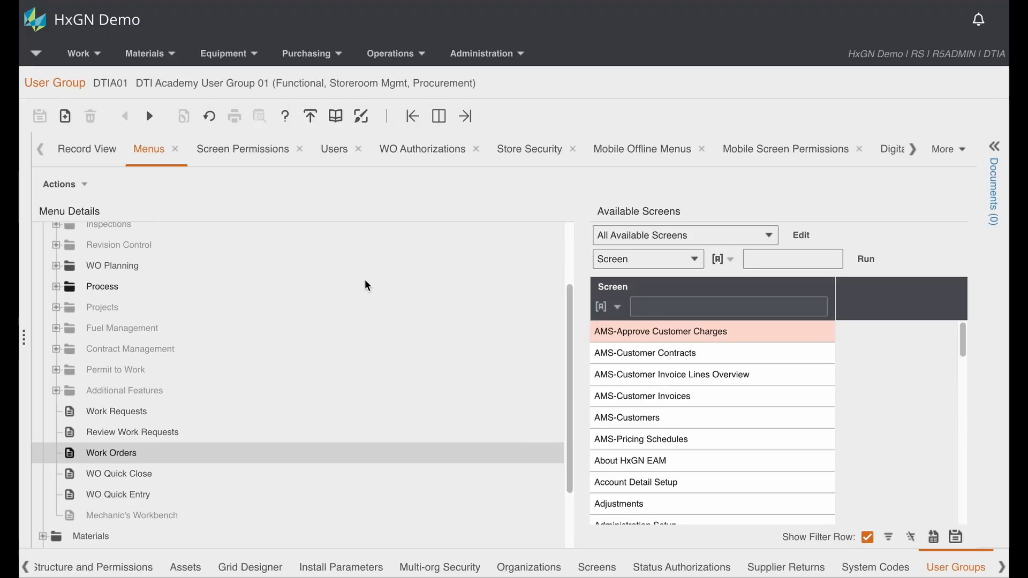
# - Display the screen permissions for Work Orders and filter its tabs by "checklist"
pyautogui.click(253, 155)
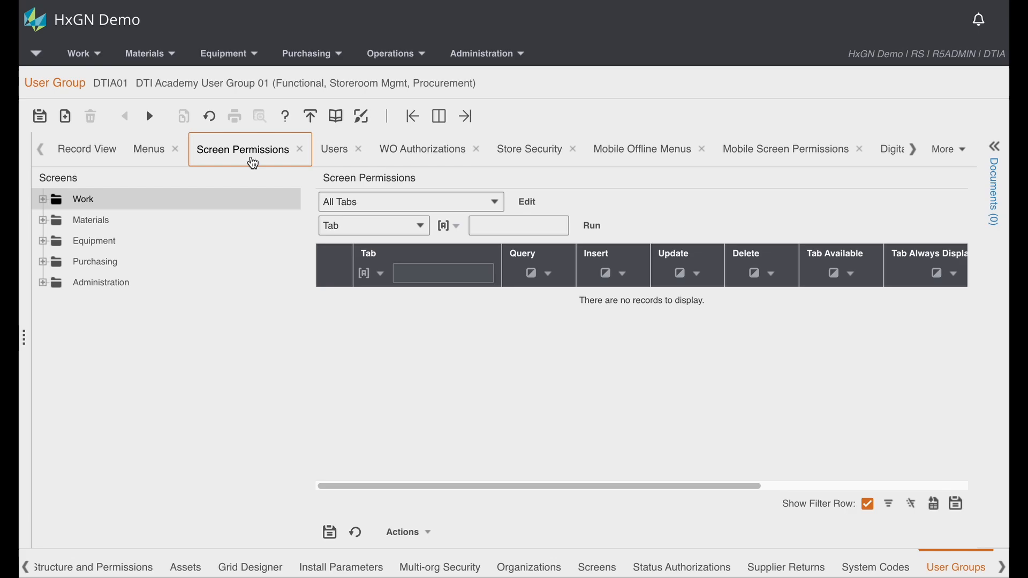
pyautogui.click(43, 201)
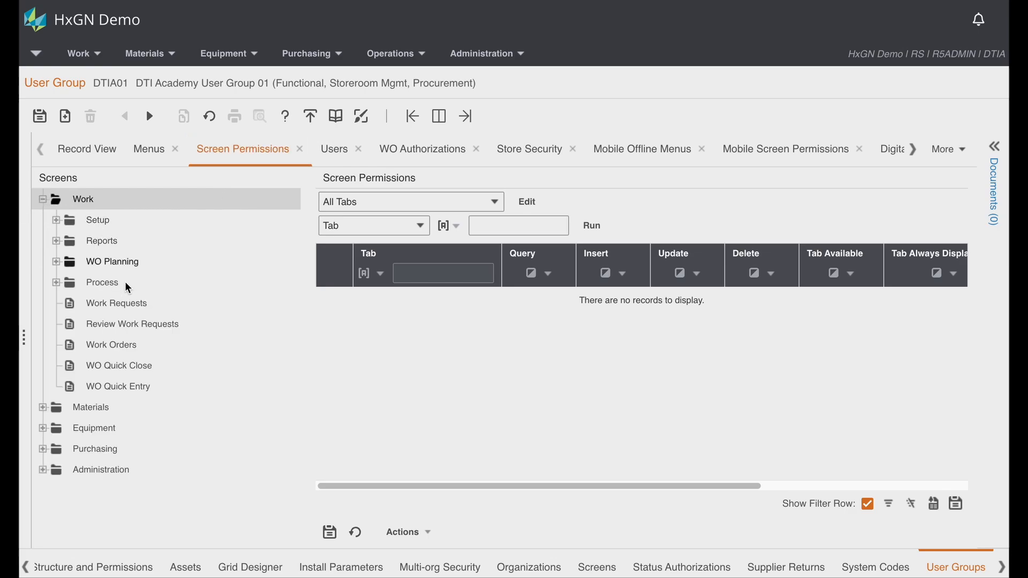
pyautogui.click(126, 345)
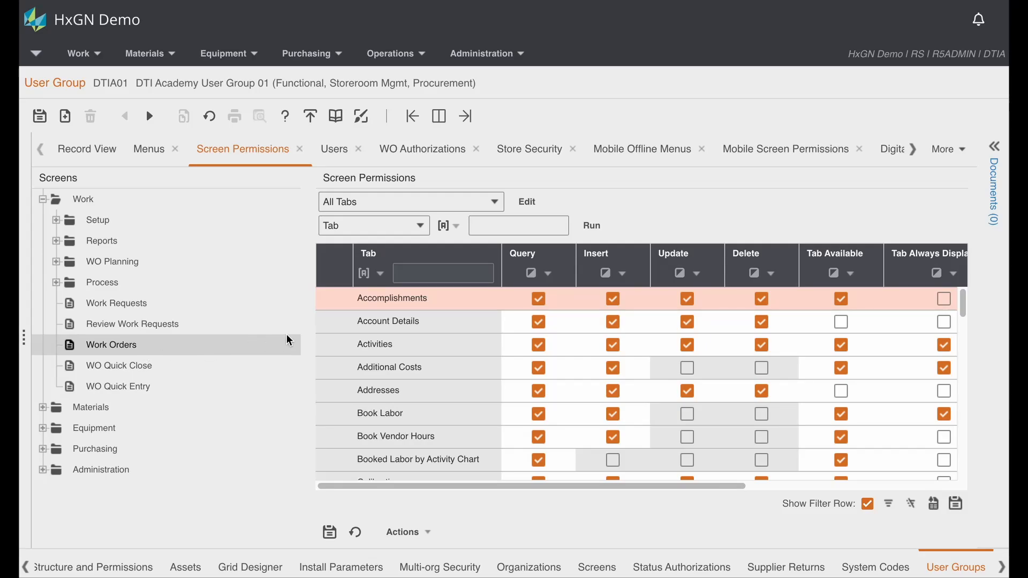
pyautogui.click(415, 275)
pyautogui.write('chec')
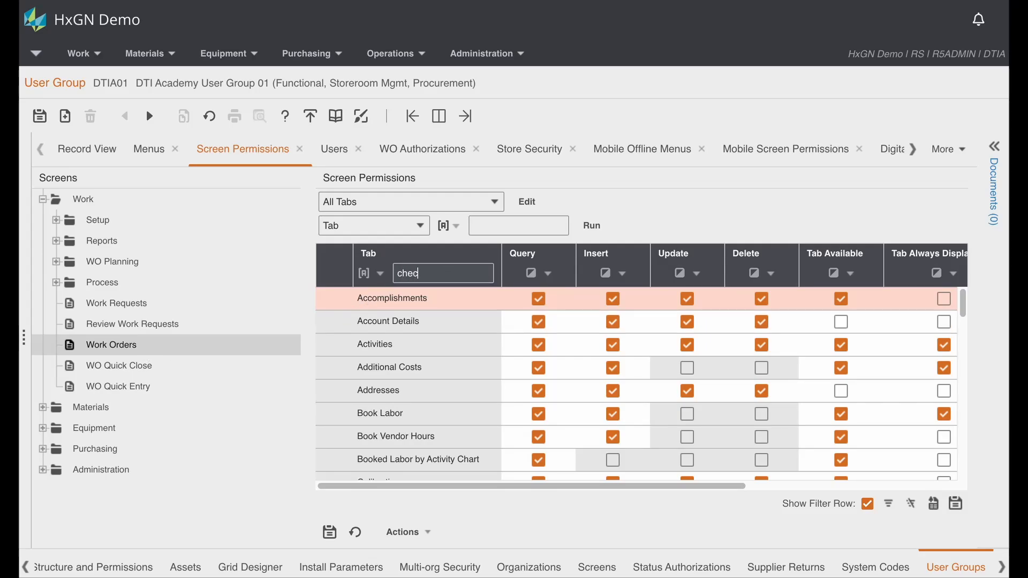
pyautogui.write('klist')
pyautogui.press('Return')
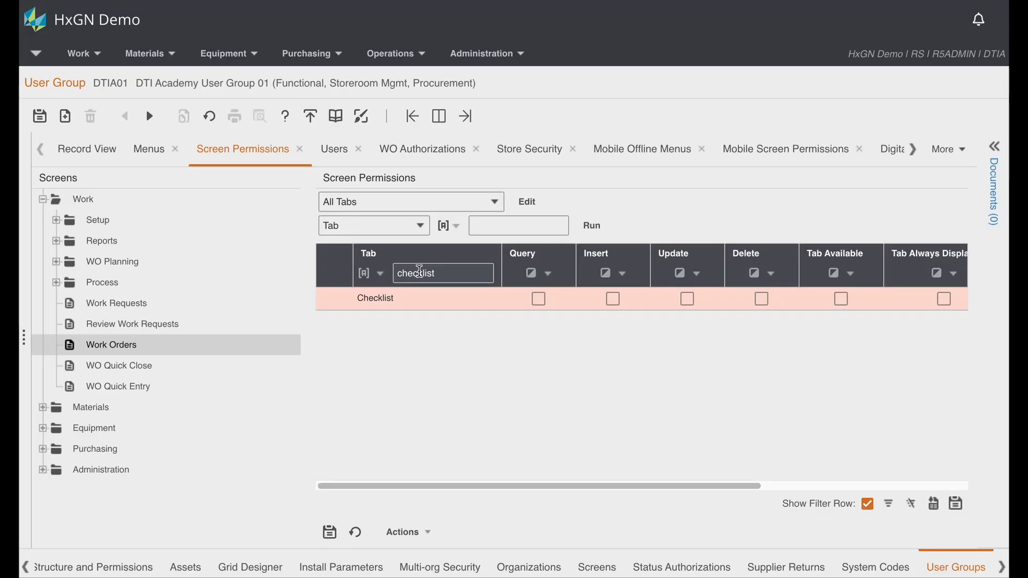
# - Enable Query, Update, Tab Available and Tab Always Displayed for the Checklist tab and save the permissions
pyautogui.click(539, 300)
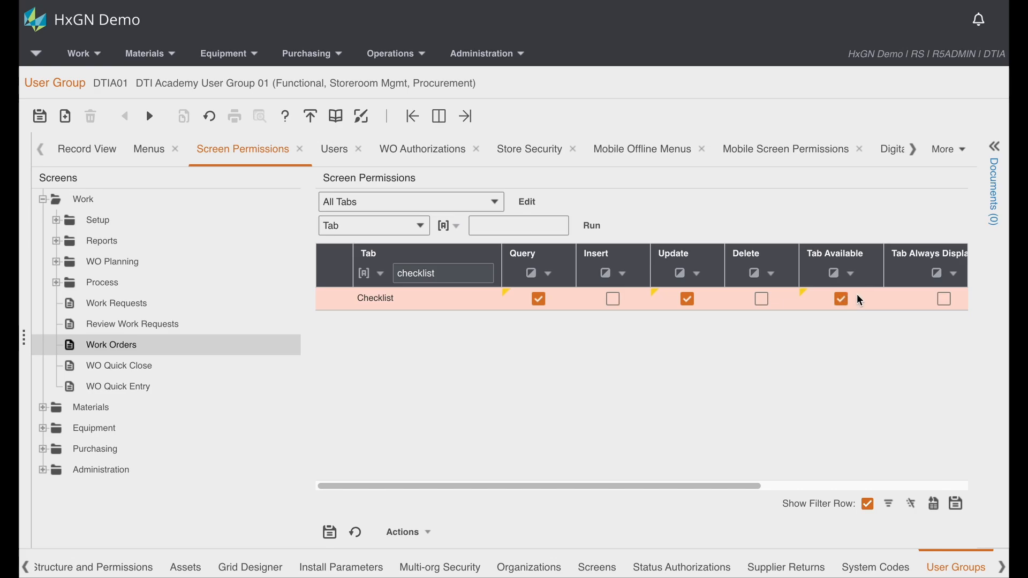
pyautogui.click(943, 300)
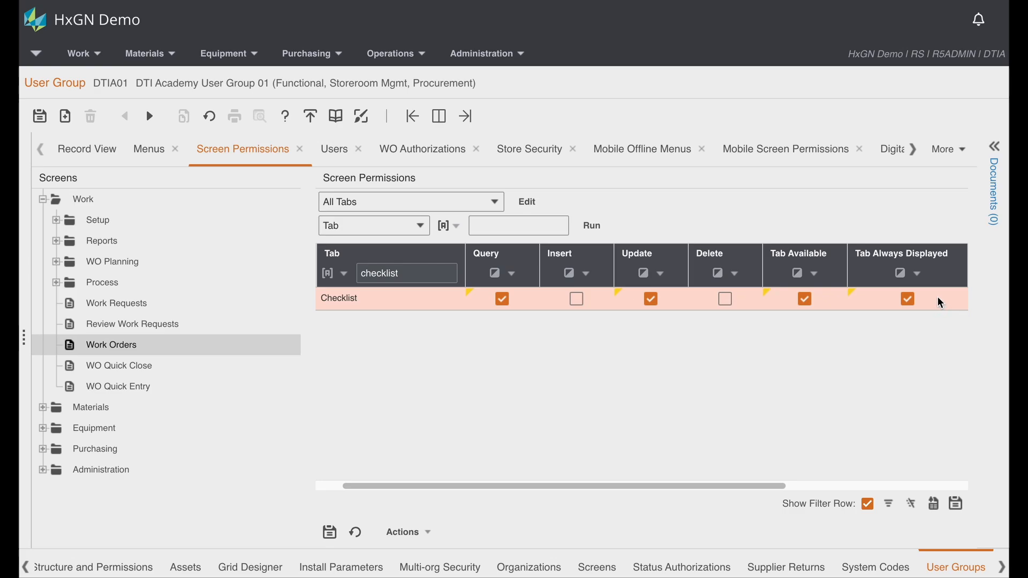
pyautogui.click(328, 533)
# - Assign the security filter "DTIA01 UG Sec Filter" to the Work Orders Record View tab and save the permissions
pyautogui.doubleClick(412, 277)
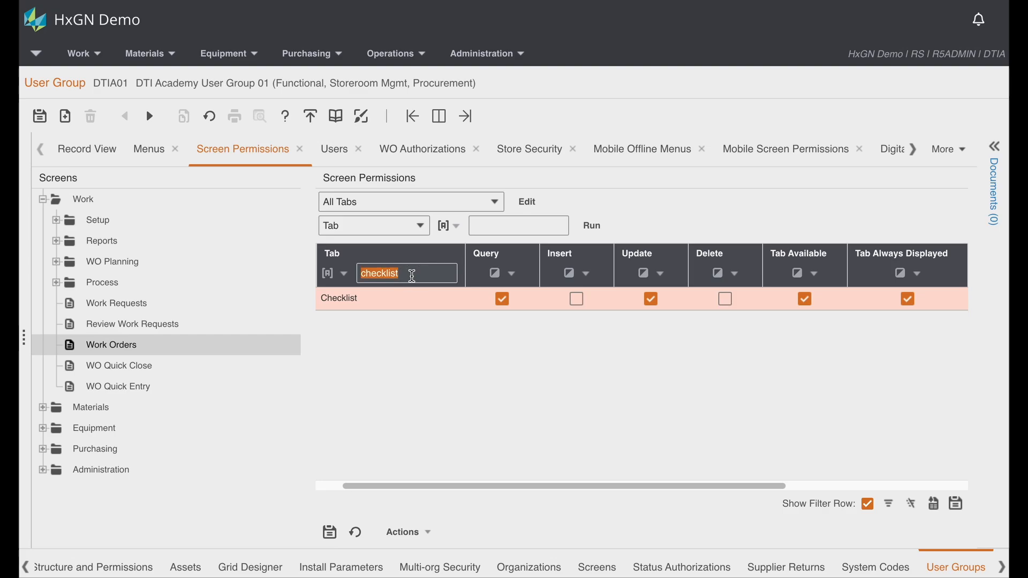
pyautogui.write('record')
pyautogui.write(' vo')
pyautogui.write('iew')
pyautogui.press('Return')
pyautogui.moveTo(624, 489); pyautogui.dragTo(811, 487)
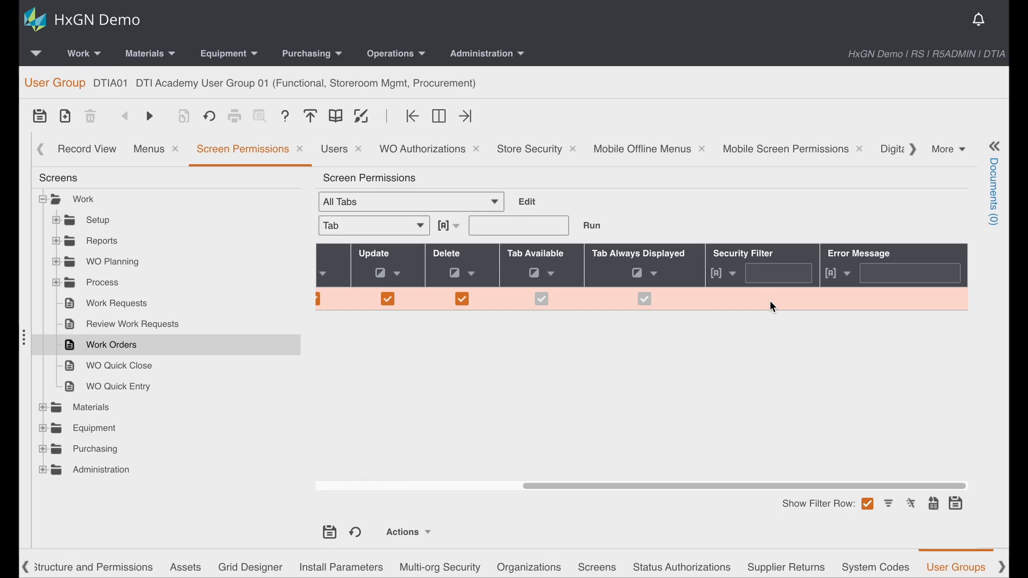
pyautogui.click(772, 305)
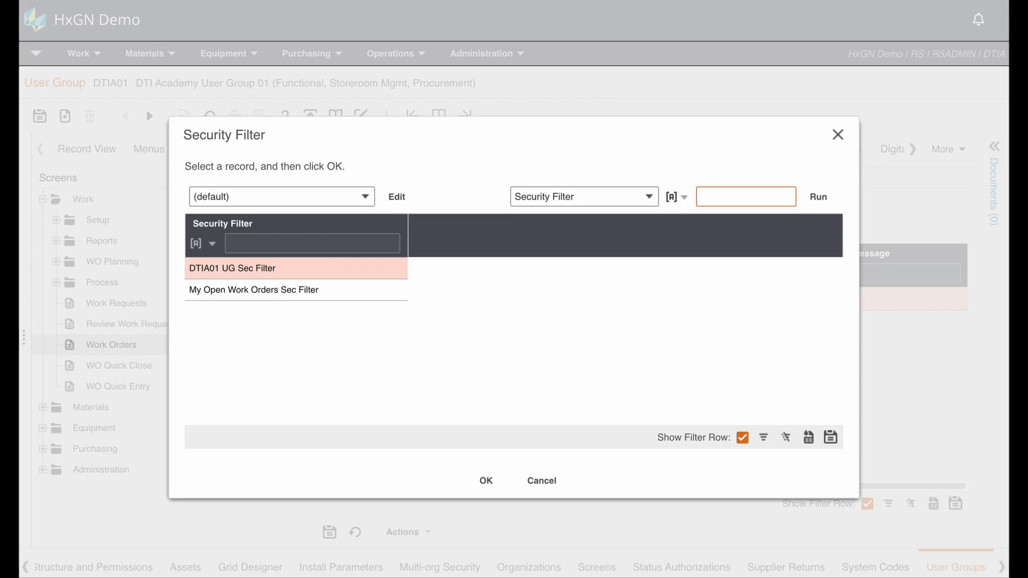
pyautogui.doubleClick(346, 270)
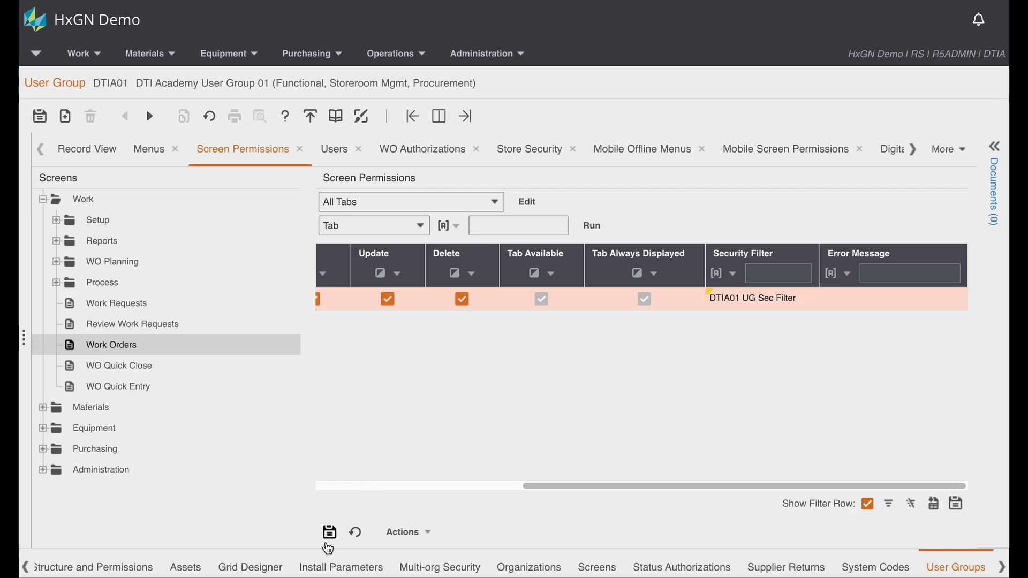
pyautogui.click(330, 535)
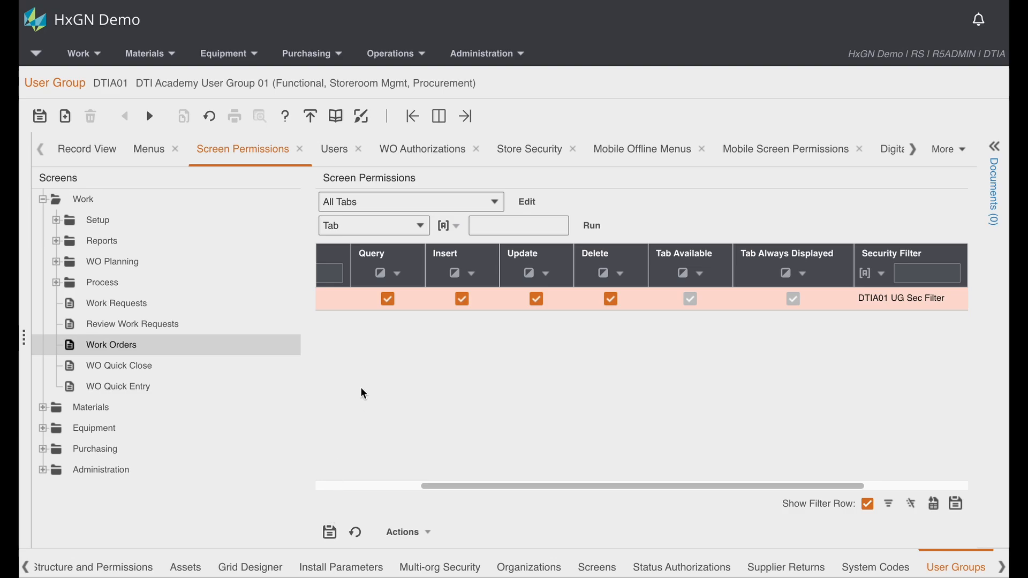
# - Open the Menu Structure and Permissions overview screen
pyautogui.click(521, 53)
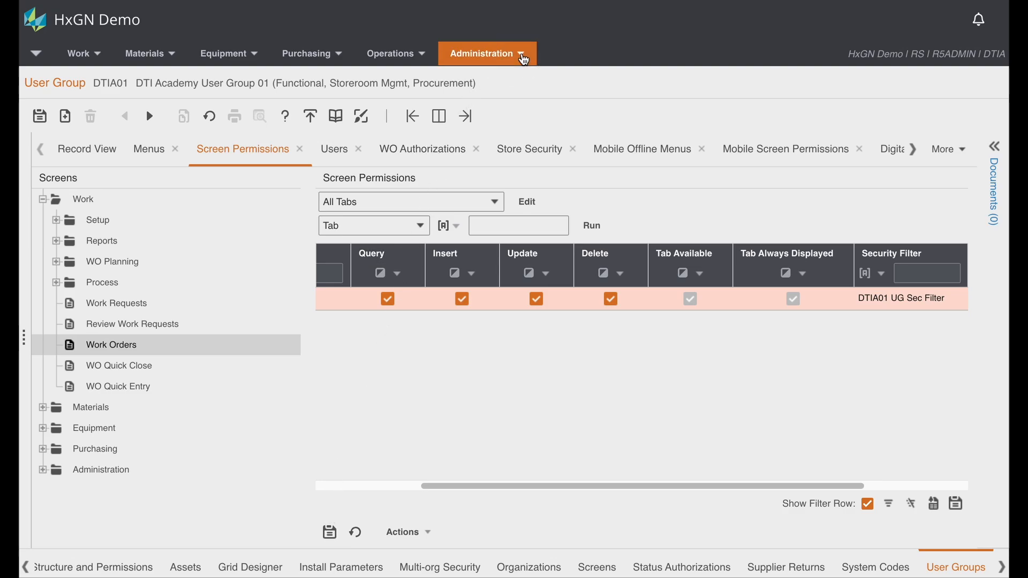
pyautogui.moveTo(525, 160)
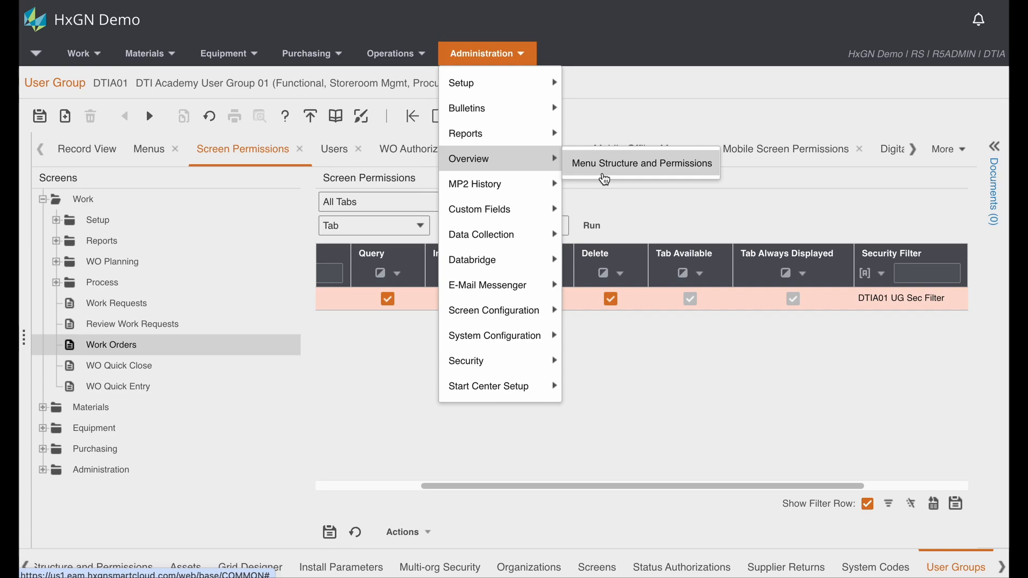
pyautogui.click(604, 178)
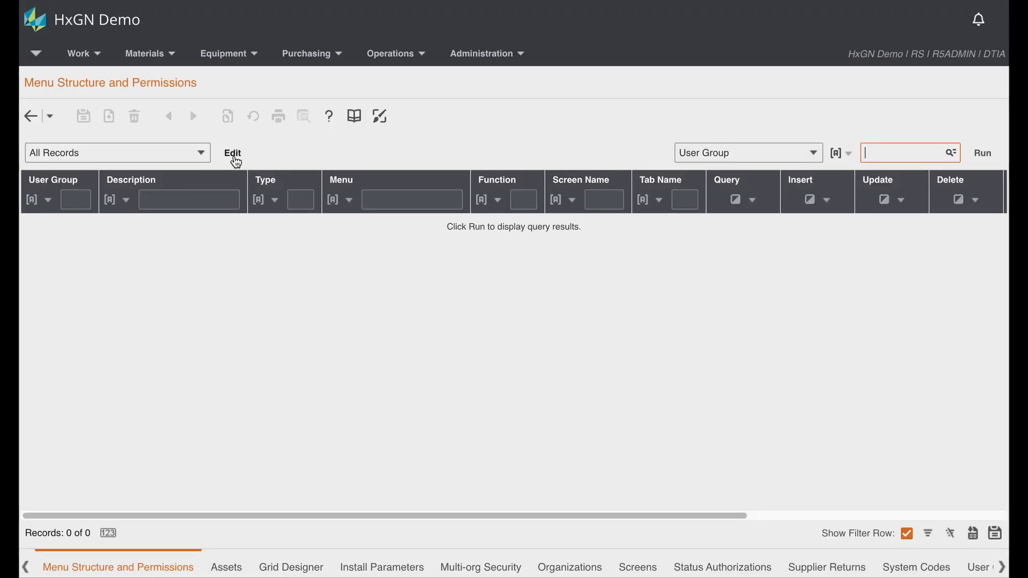
# - Edit the All Records dataspy and add a filter for Function containing WSJOBS
pyautogui.click(234, 155)
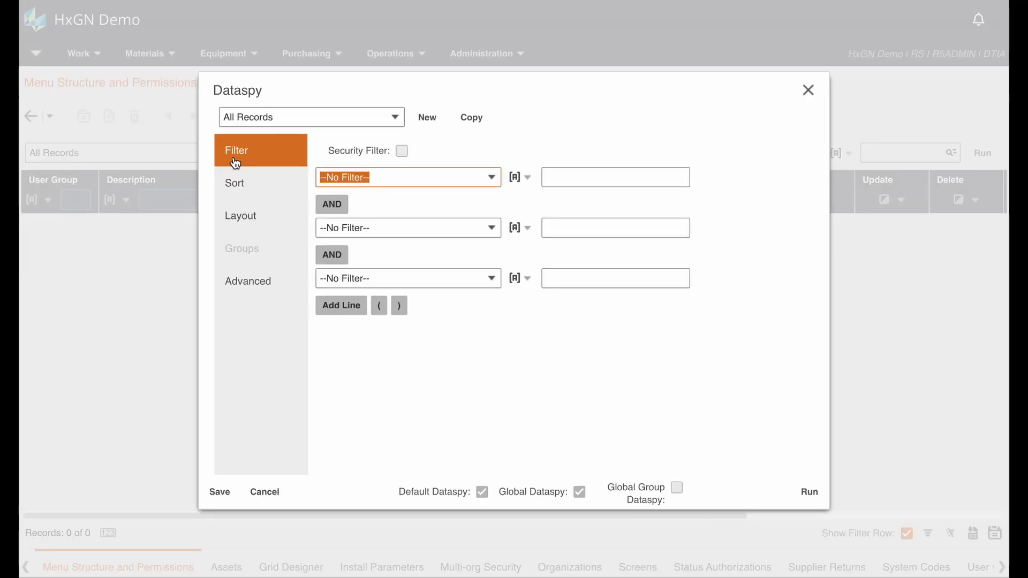
pyautogui.click(491, 178)
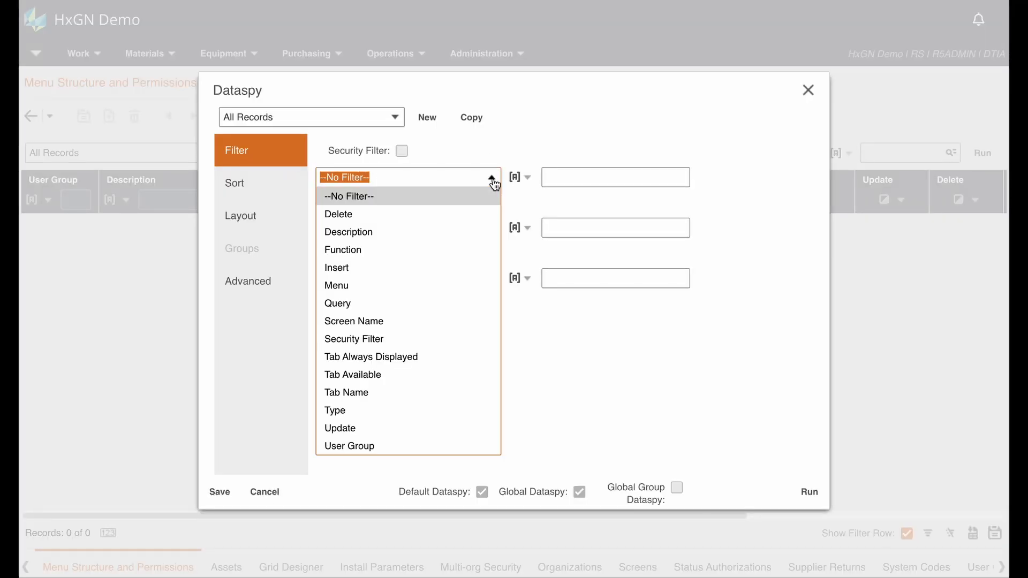
pyautogui.click(460, 249)
pyautogui.click(563, 180)
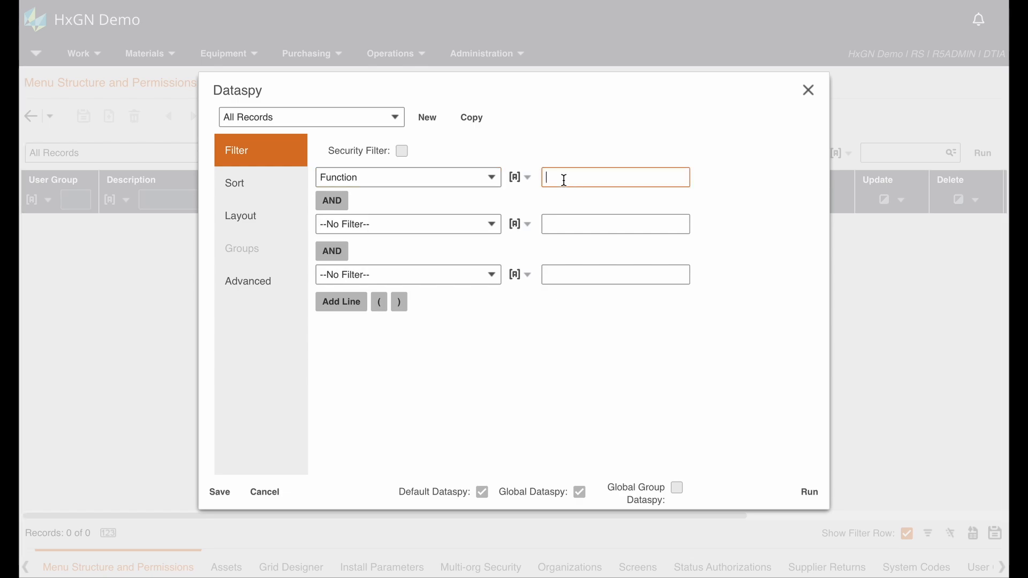
pyautogui.write('WSJOBS')
# - Open a parenthesis on the second filter line and add the condition Tab Name contains Checklist
pyautogui.click(447, 227)
pyautogui.click(387, 310)
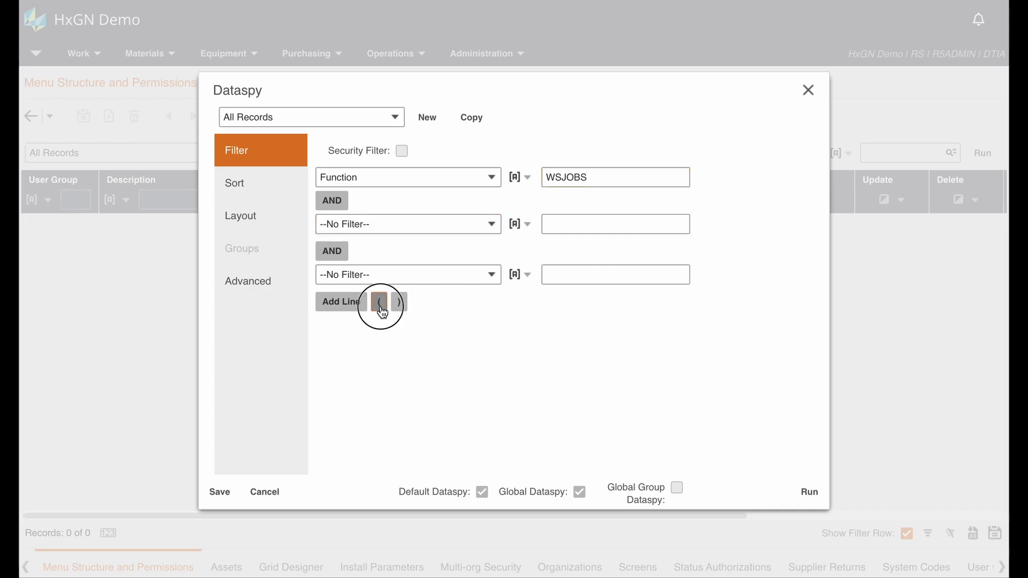
pyautogui.click(499, 226)
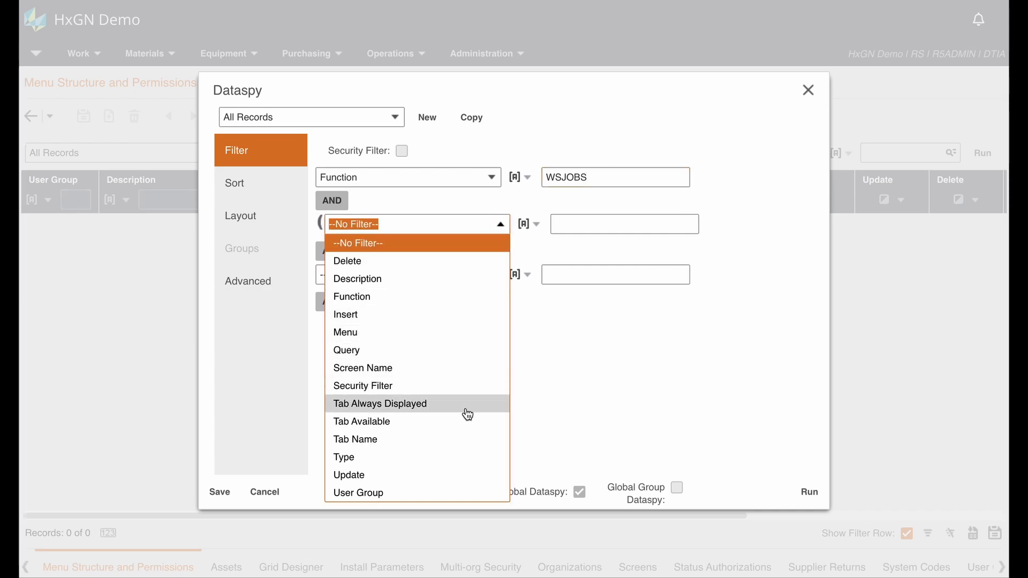
pyautogui.click(461, 440)
pyautogui.click(601, 221)
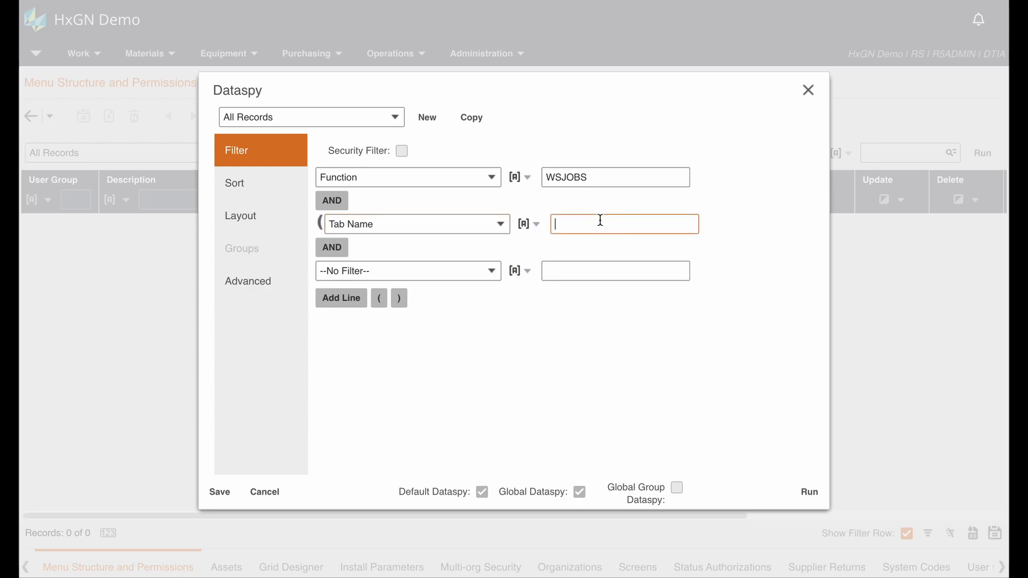
pyautogui.write('Checklist')
# - Complete the parenthesized filter group with an OR condition that Tab Name Is Empty, and run the dataspy
pyautogui.click(337, 249)
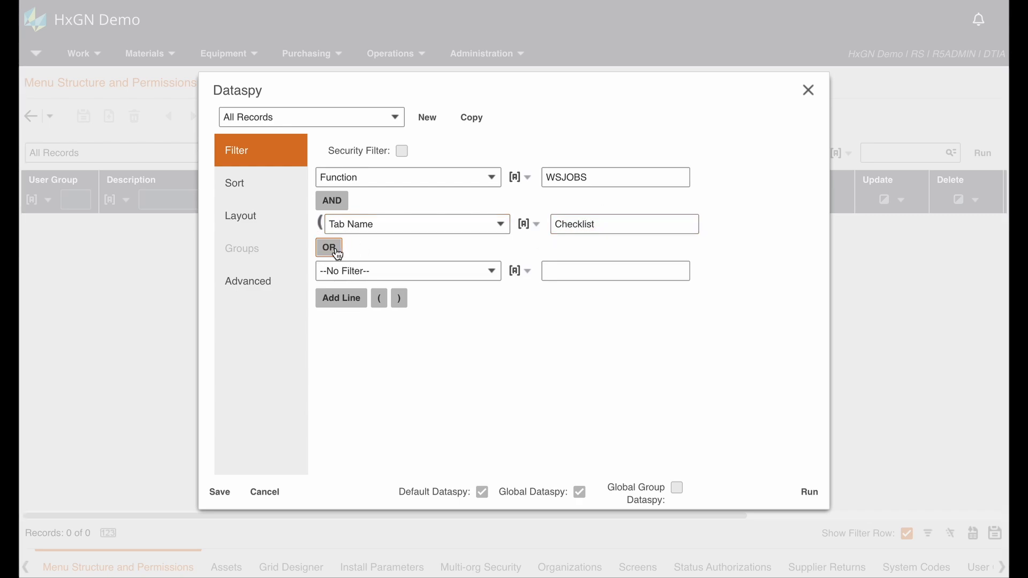
pyautogui.click(491, 272)
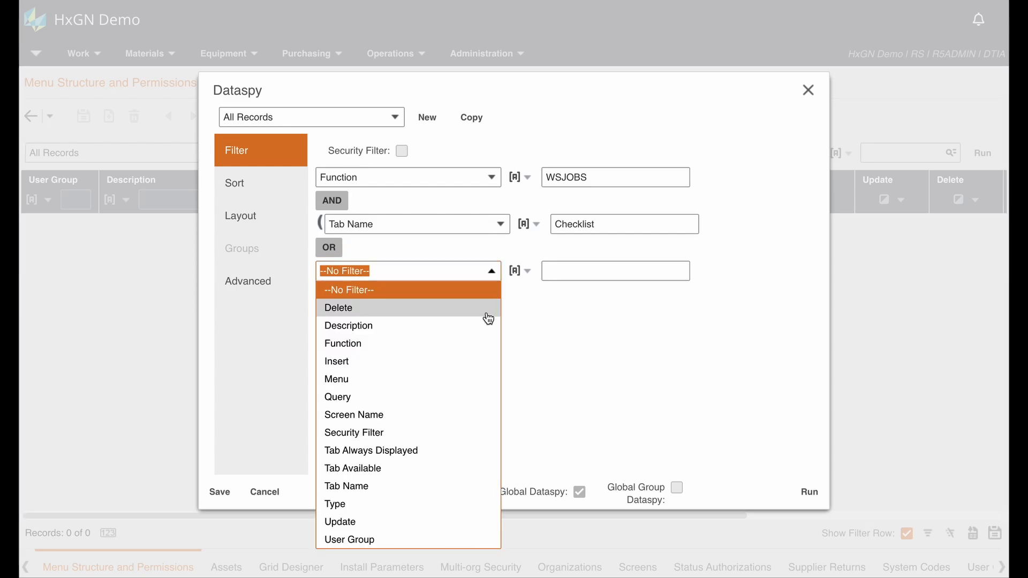
pyautogui.click(469, 491)
pyautogui.click(529, 272)
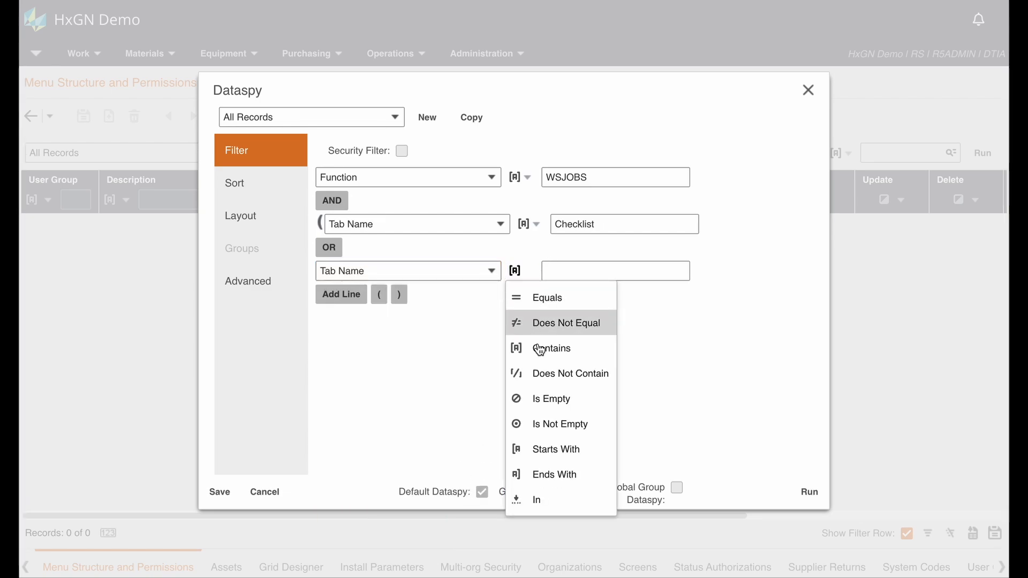
pyautogui.click(545, 399)
pyautogui.click(571, 271)
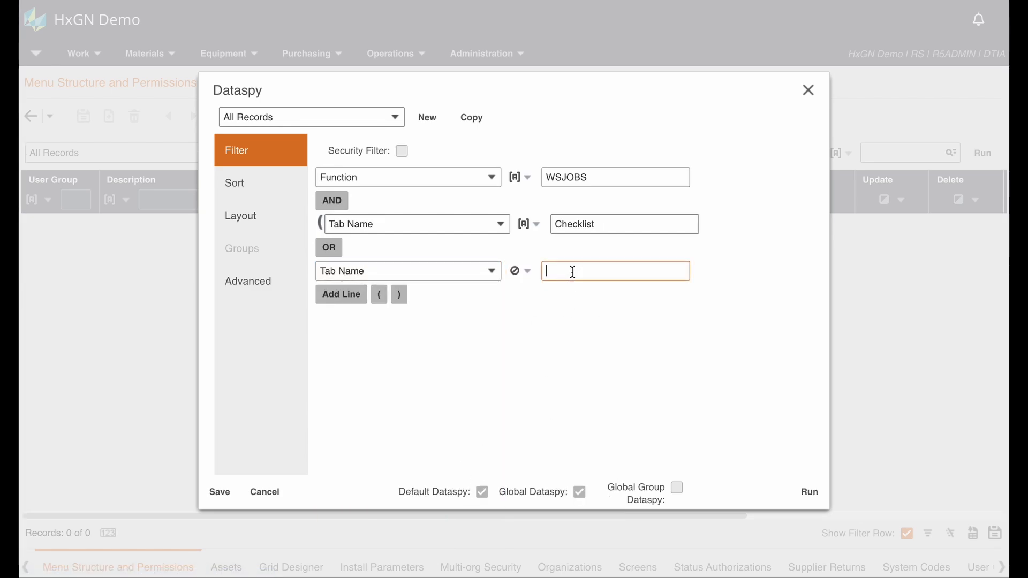
pyautogui.click(400, 294)
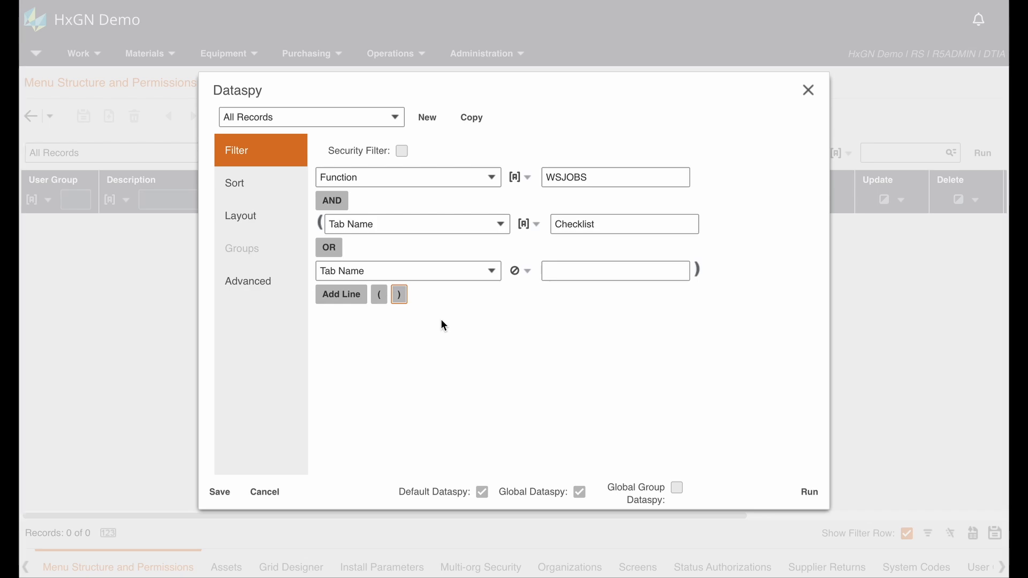
pyautogui.click(808, 492)
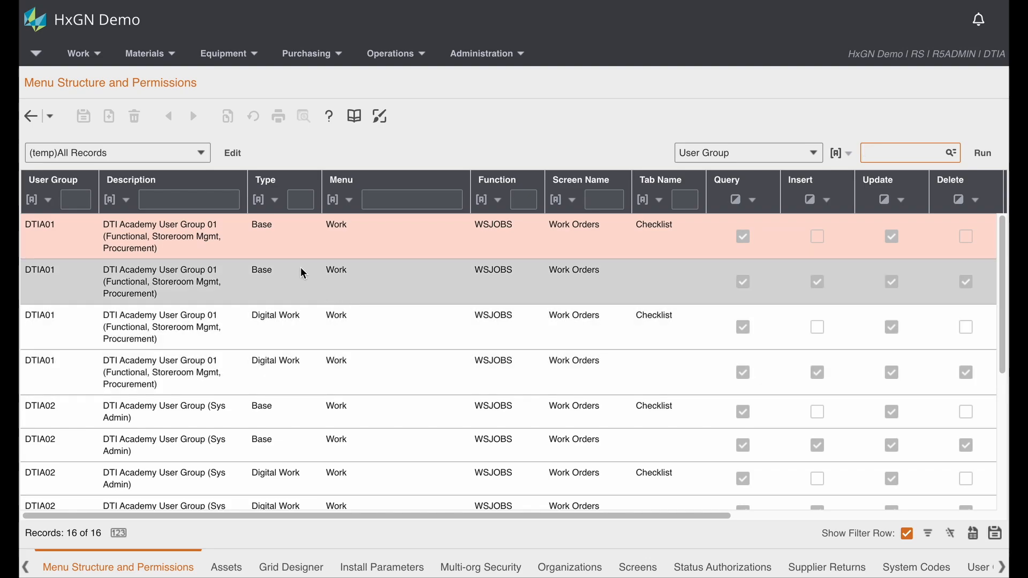
# - Sort the records by Type and check the Security Filter of user group DTIA01's Base Work Orders record with no tab name
pyautogui.click(289, 182)
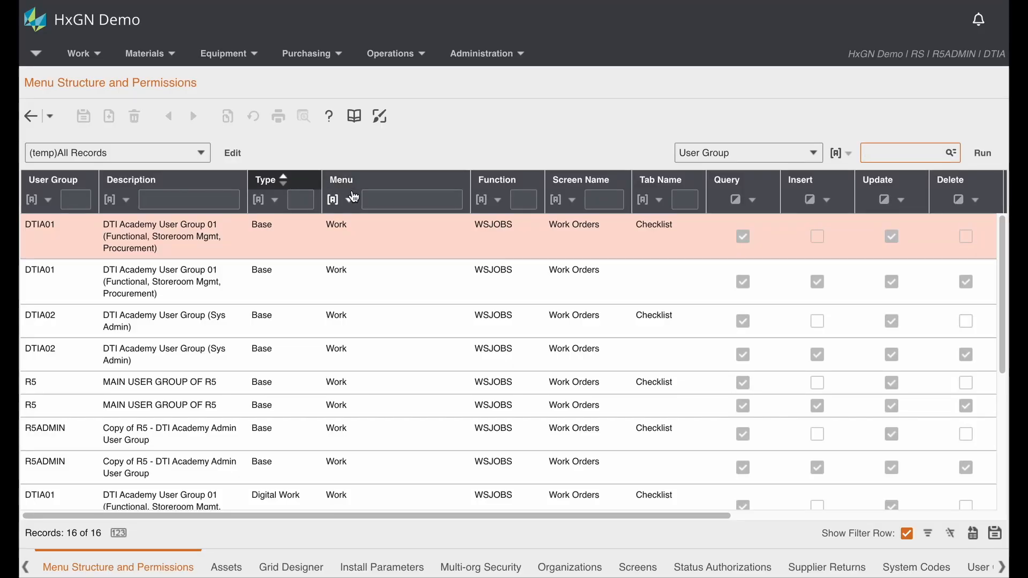
pyautogui.click(413, 289)
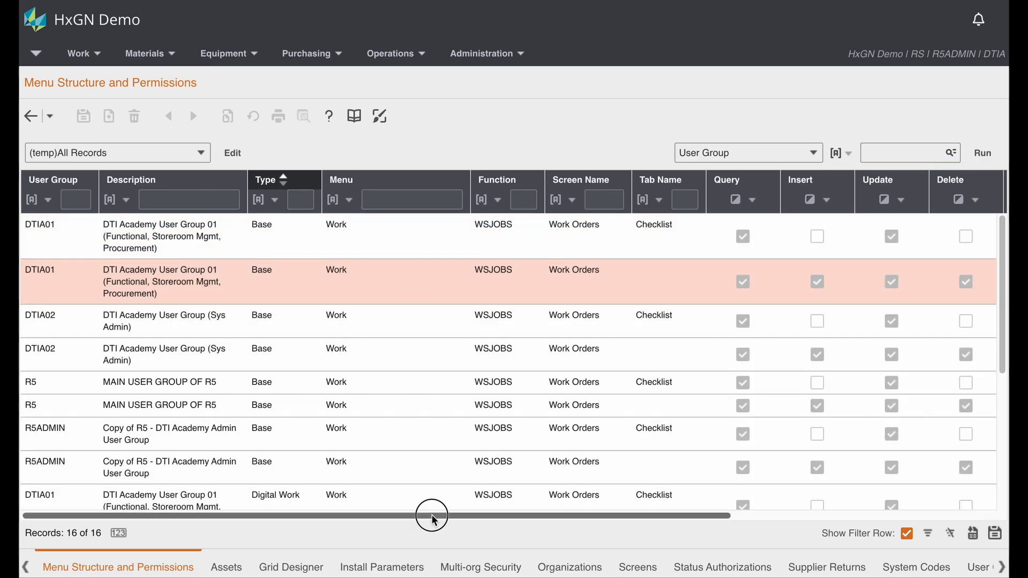
pyautogui.moveTo(434, 519); pyautogui.dragTo(733, 540)
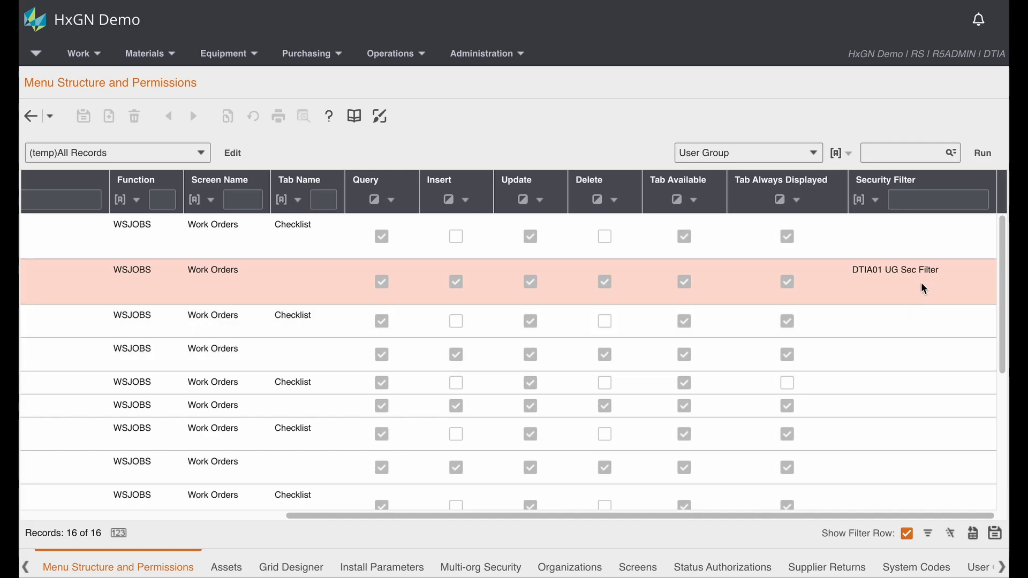